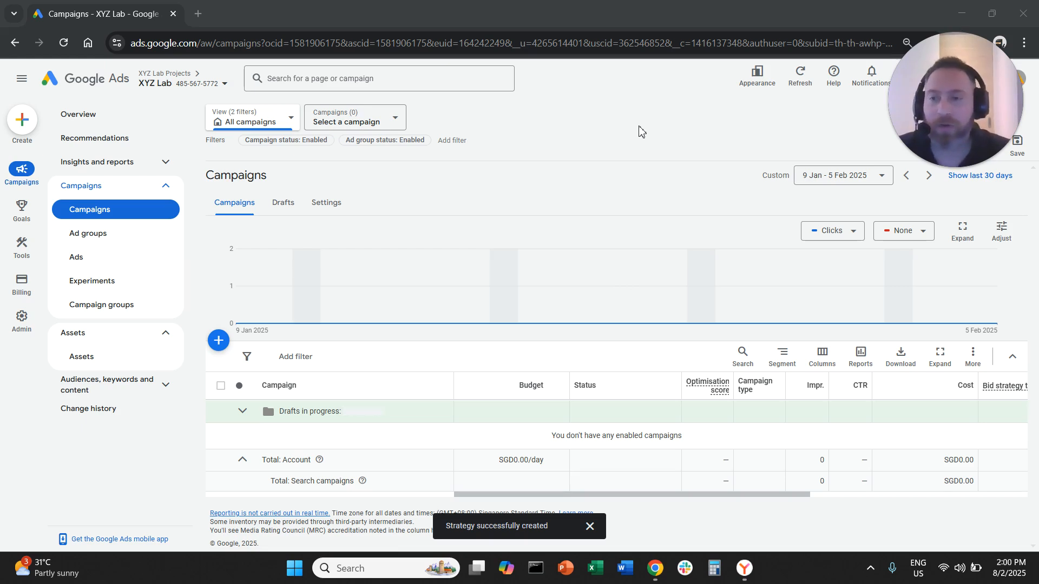
# - Open the portfolio bid strategies and start creating a new Maximise conversions strategy
pyautogui.moveTo(21, 246)
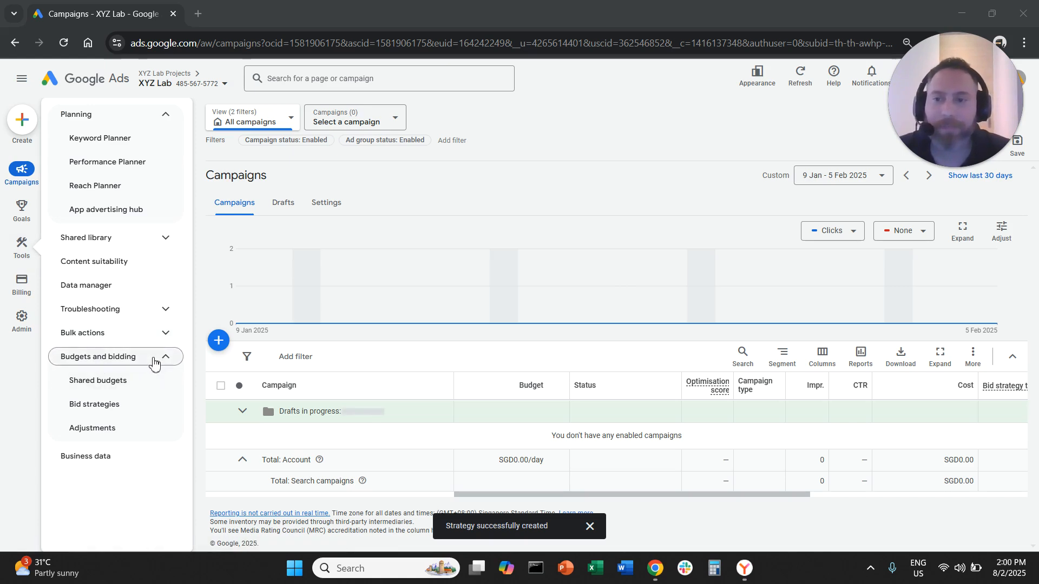
pyautogui.click(140, 406)
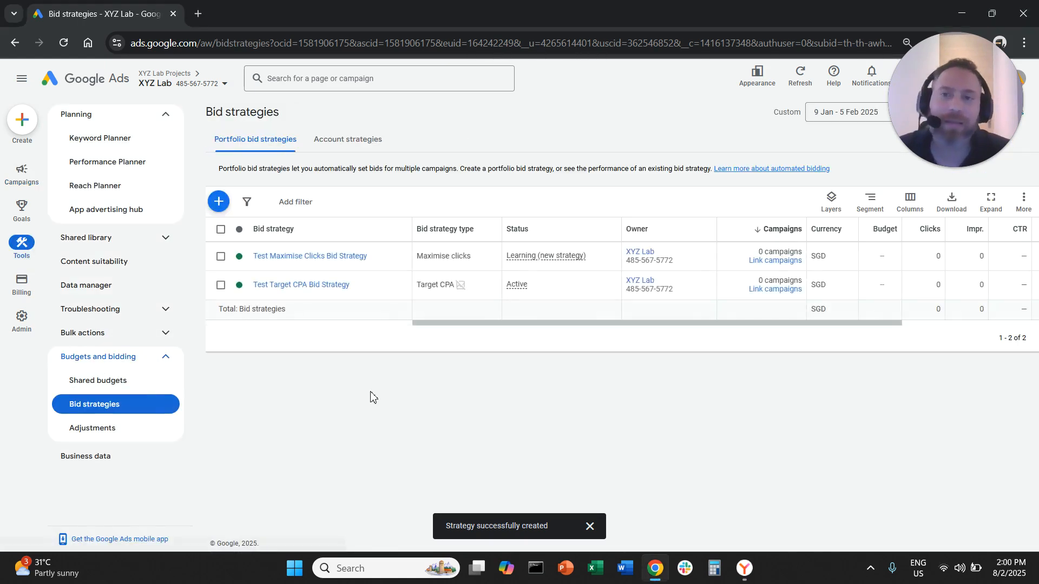
pyautogui.click(218, 205)
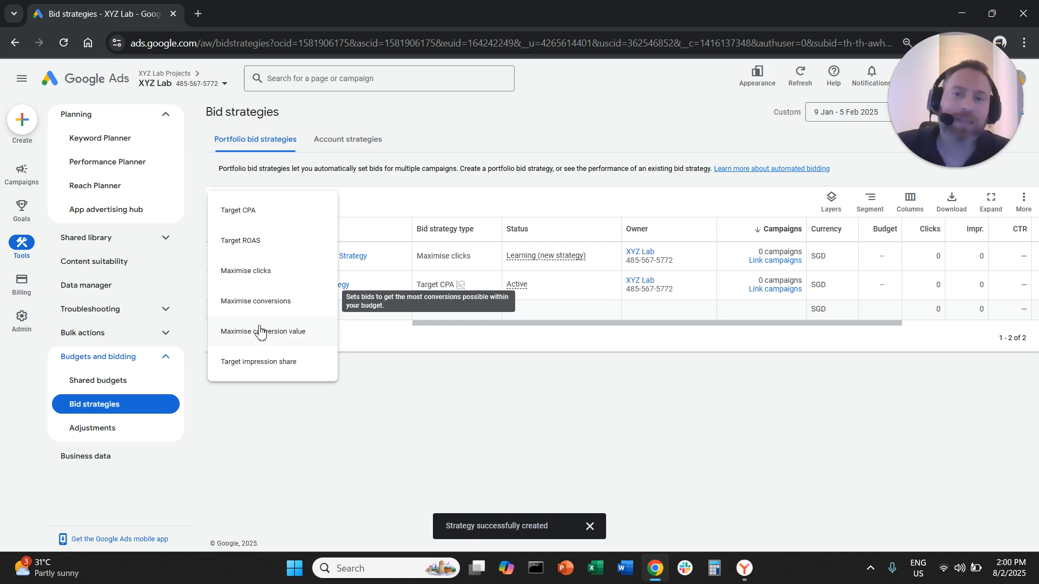
pyautogui.click(271, 303)
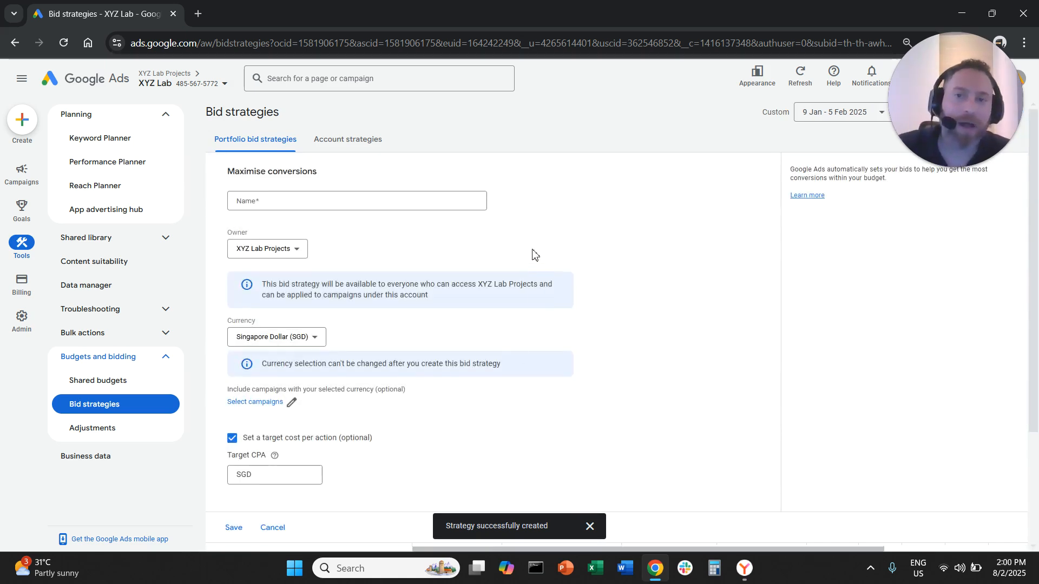
pyautogui.doubleClick(257, 174)
pyautogui.click(257, 174)
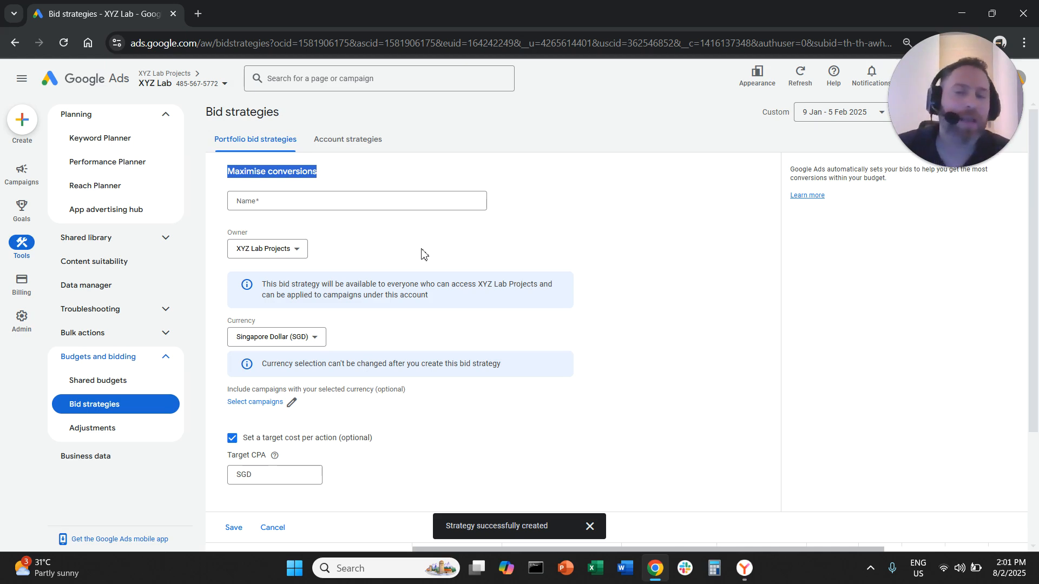
# - Name the bid strategy "Test Maximise Conversions Bid Strategy" and set its owner to XYZ Lab
pyautogui.click(393, 206)
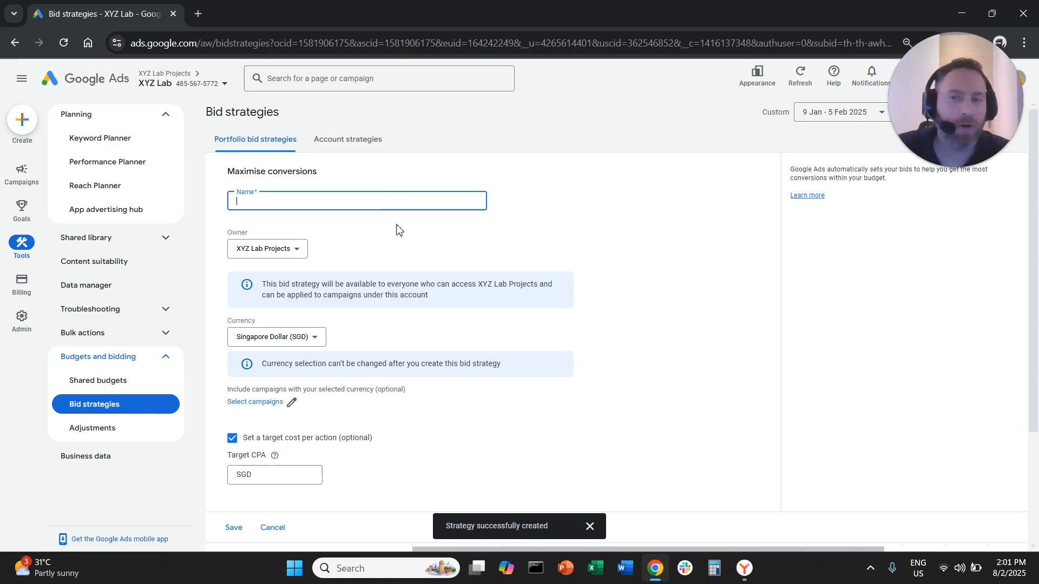
pyautogui.write('Te')
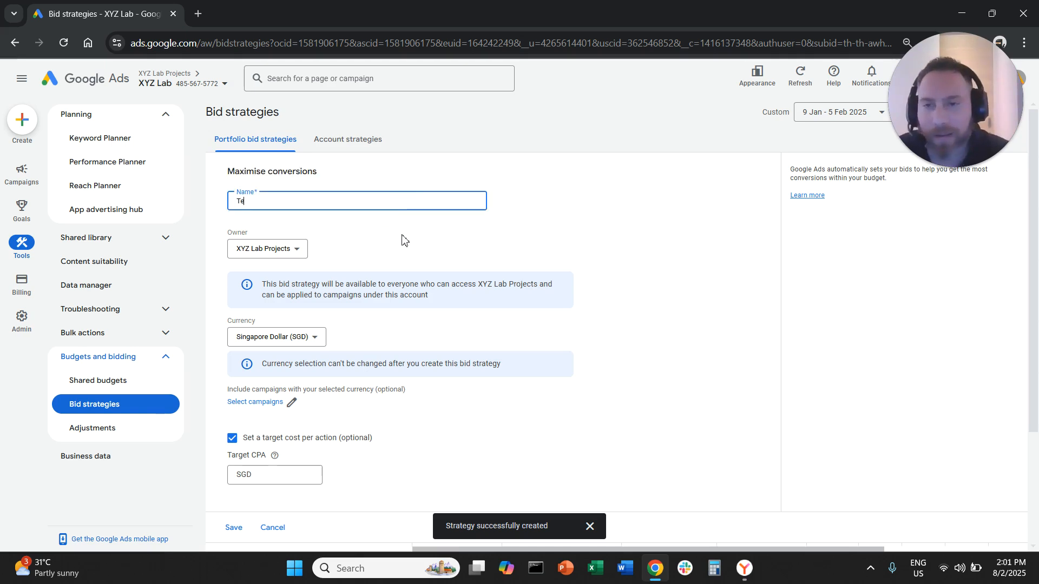
pyautogui.write('st Maxim')
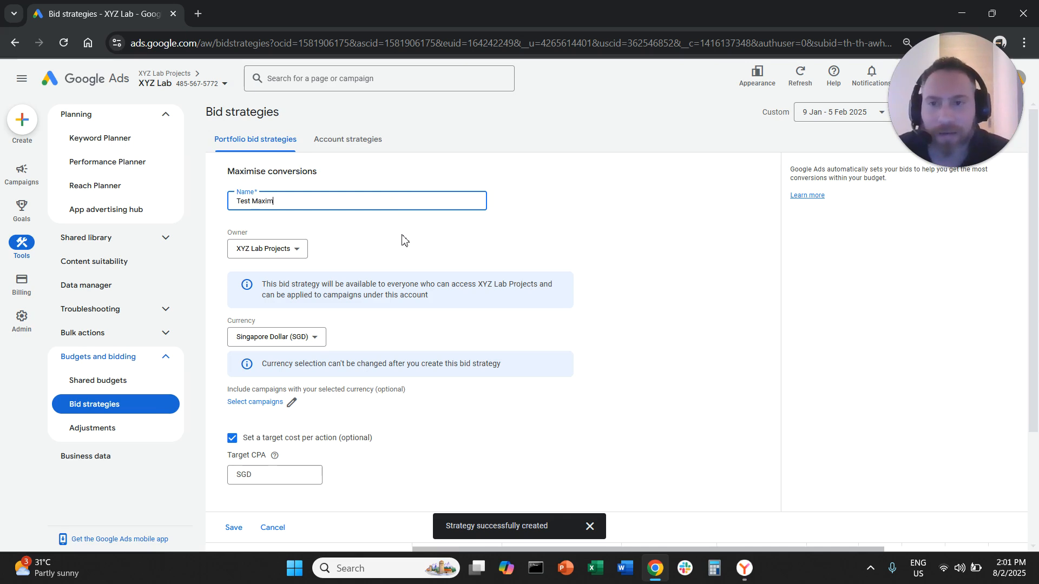
pyautogui.write('ise Convrsions')
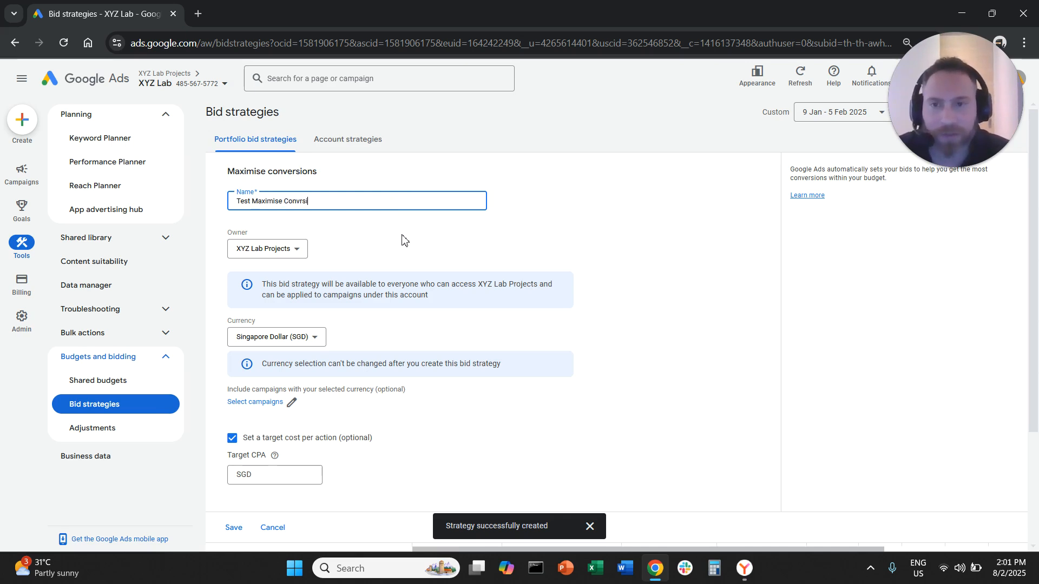
pyautogui.press('BackSpace')
pyautogui.press('BackSpace')
pyautogui.press('BackSpace')
pyautogui.press('BackSpace')
pyautogui.press('BackSpace')
pyautogui.press('BackSpace')
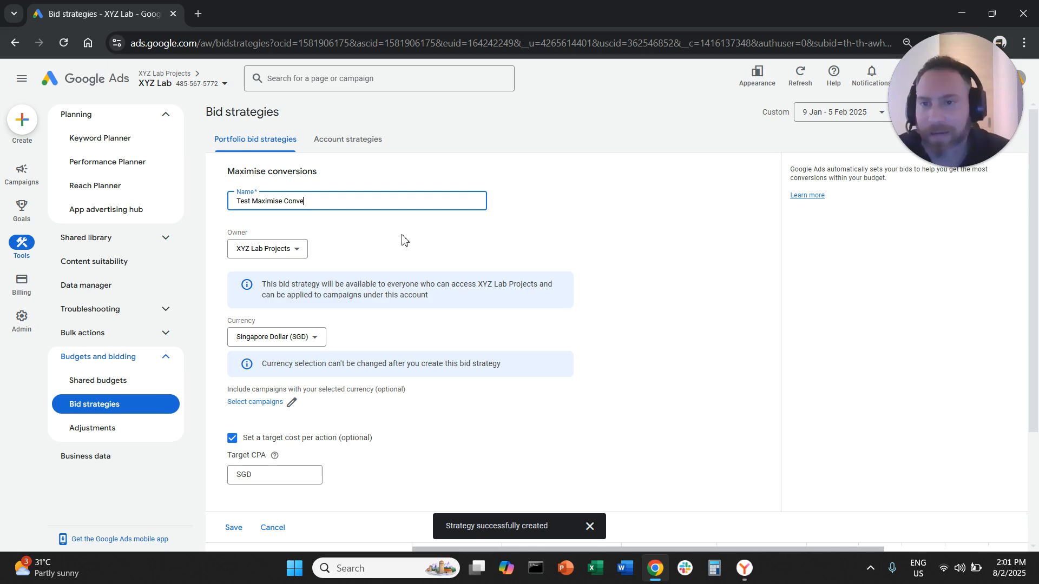
pyautogui.write('ersions')
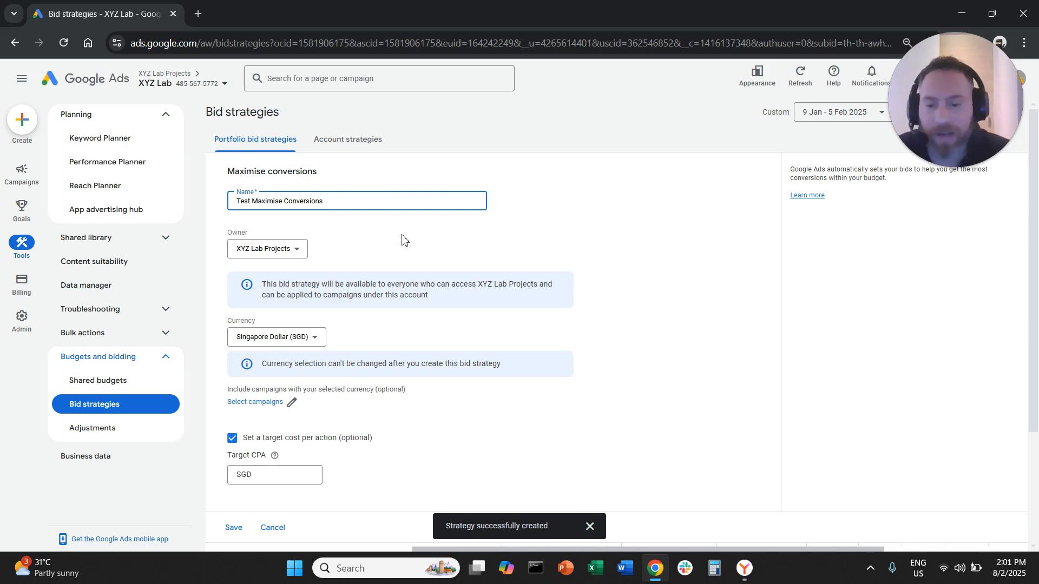
pyautogui.write(' Bis St')
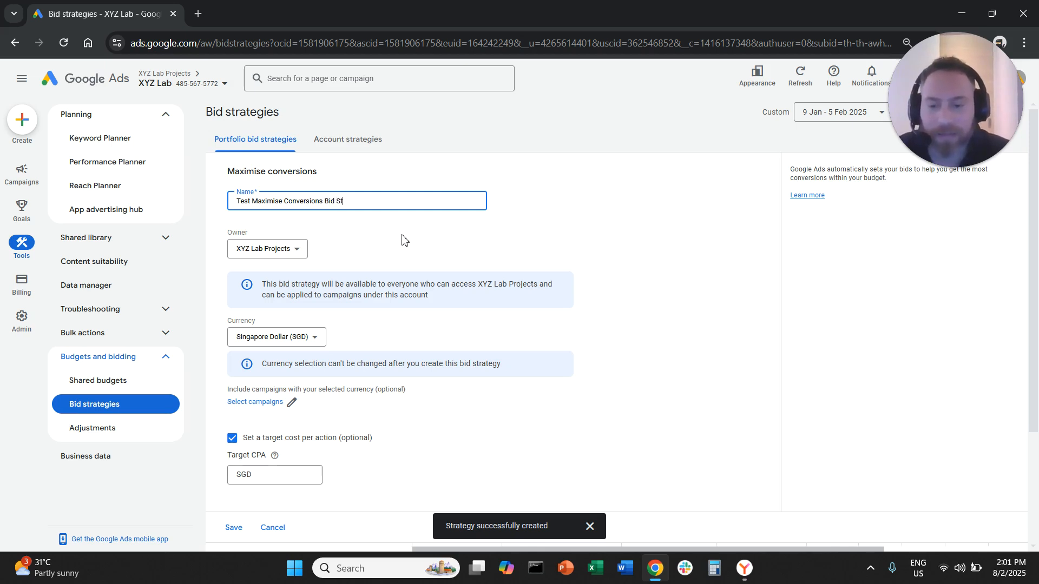
pyautogui.write('rategy')
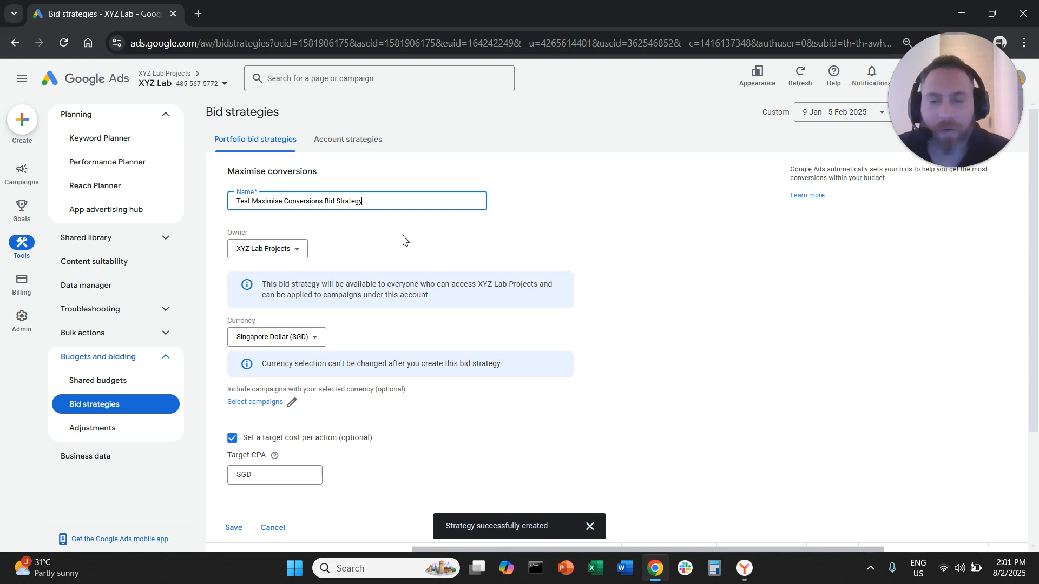
pyautogui.click(290, 250)
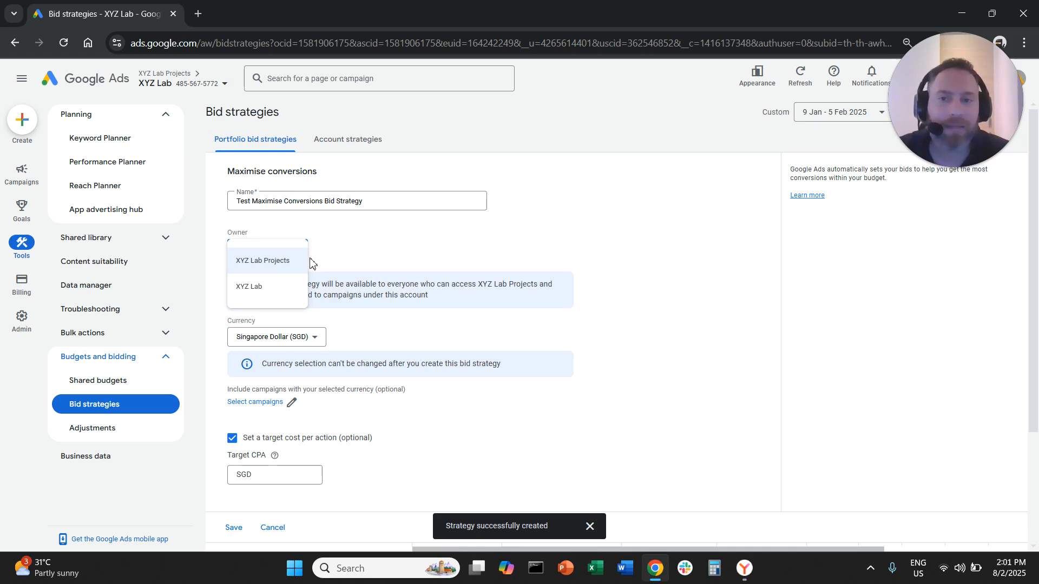
pyautogui.click(284, 291)
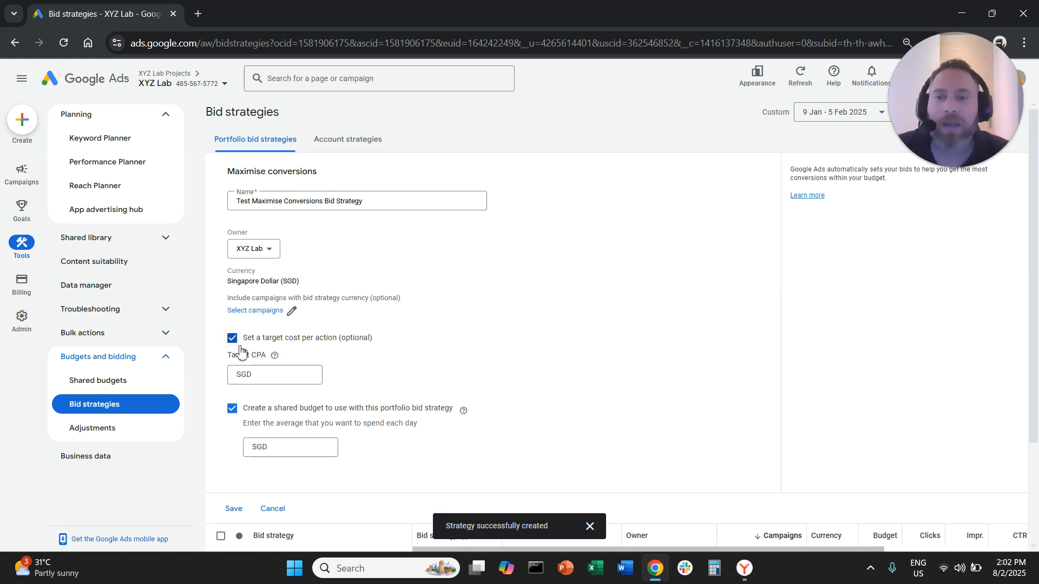
pyautogui.click(271, 314)
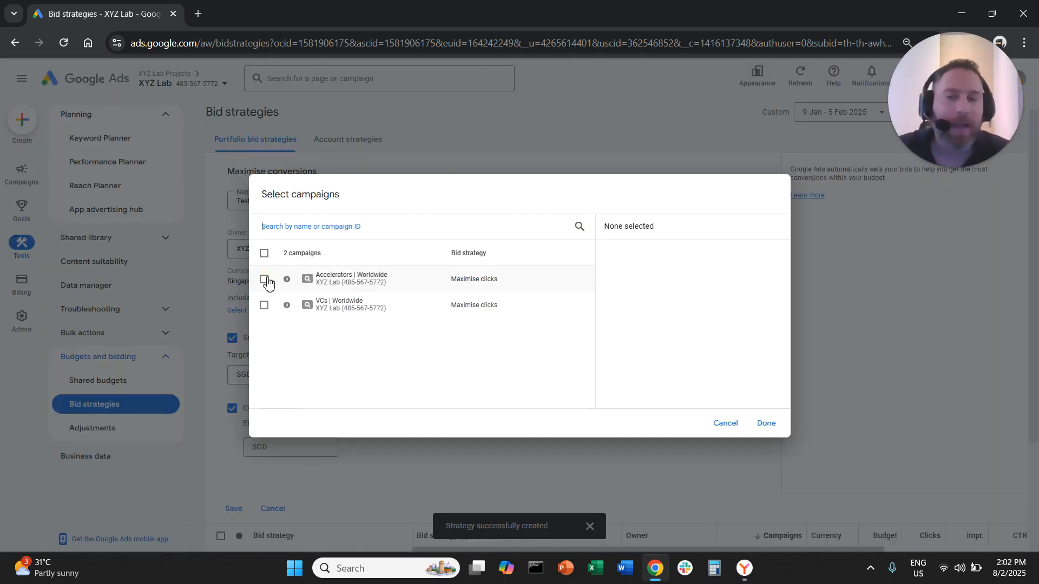
pyautogui.click(265, 279)
pyautogui.click(266, 280)
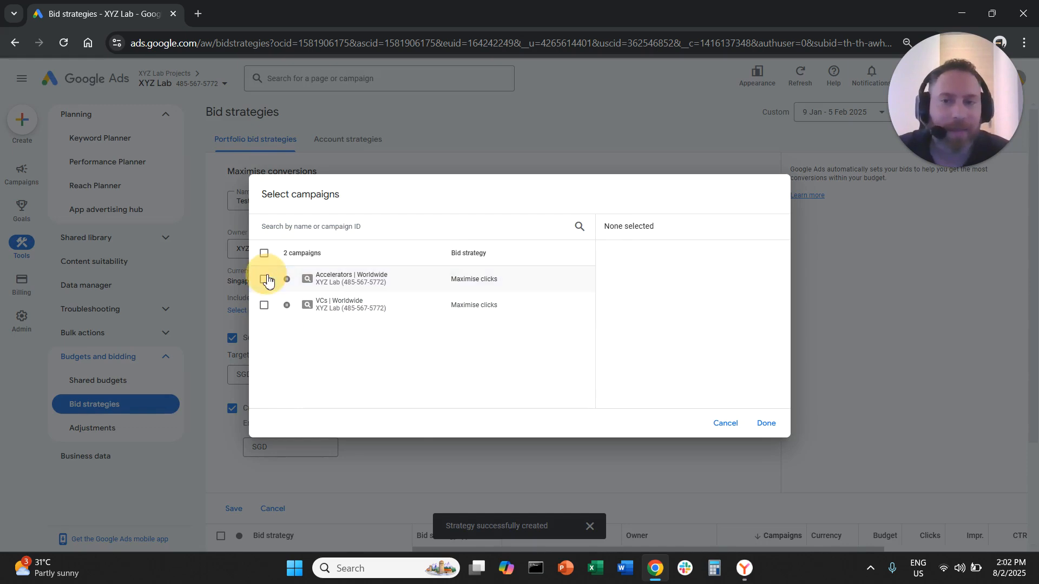
pyautogui.click(764, 422)
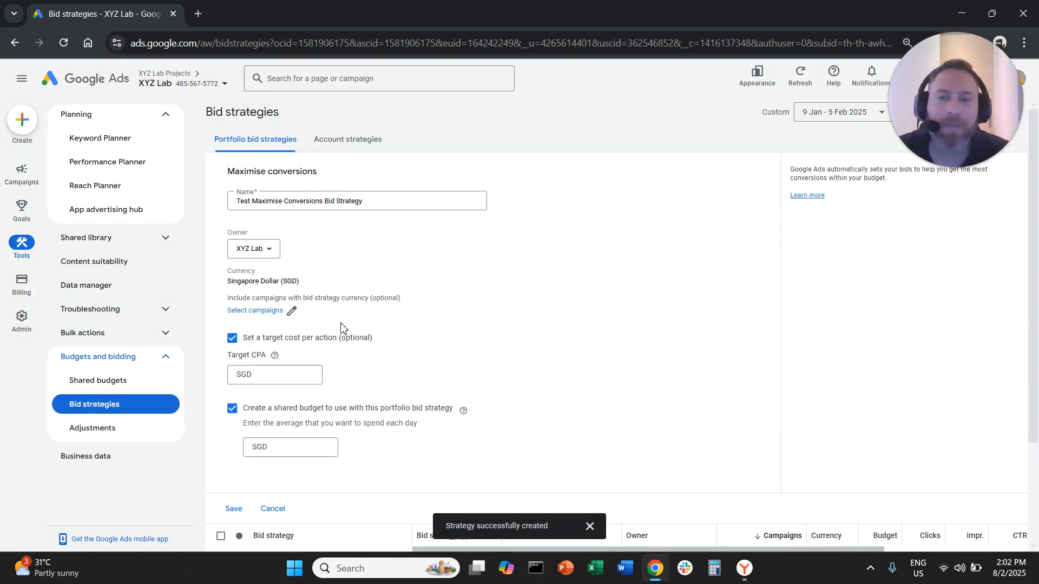
# - Turn off the creation of a shared budget for this portfolio bid strategy
pyautogui.click(236, 412)
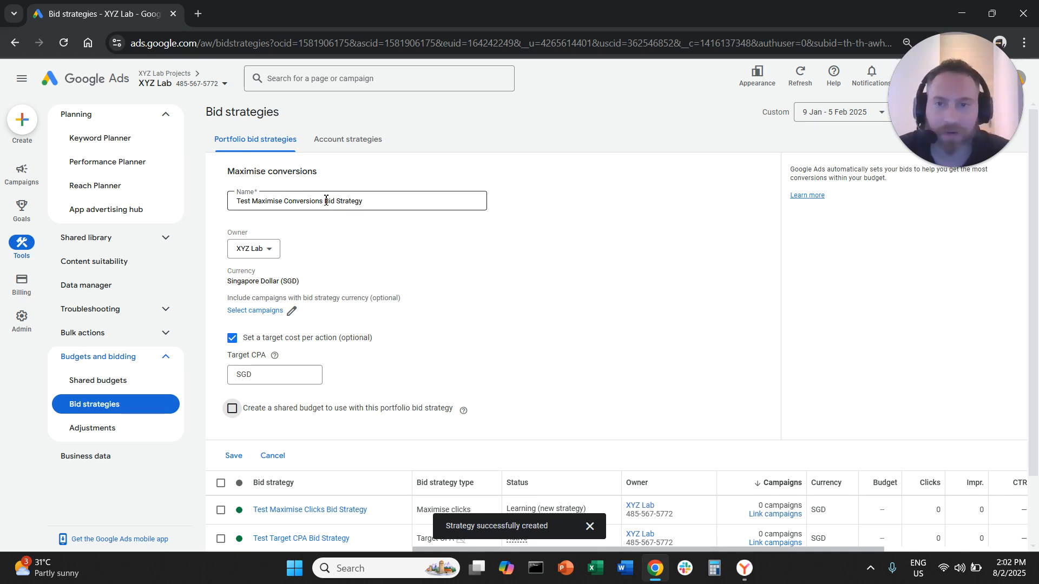
pyautogui.moveTo(323, 202); pyautogui.dragTo(256, 204)
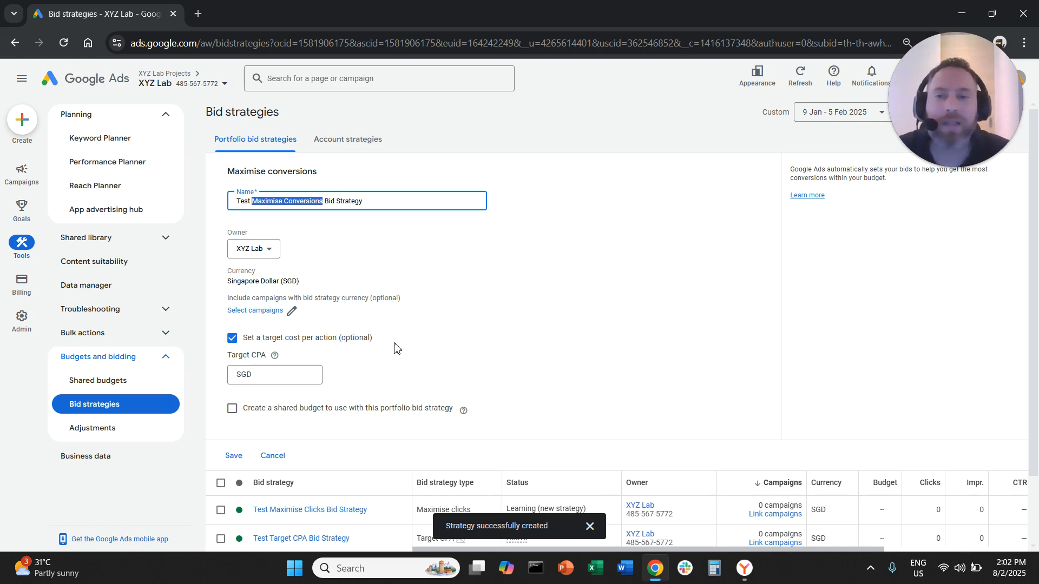
pyautogui.tripleClick(318, 351)
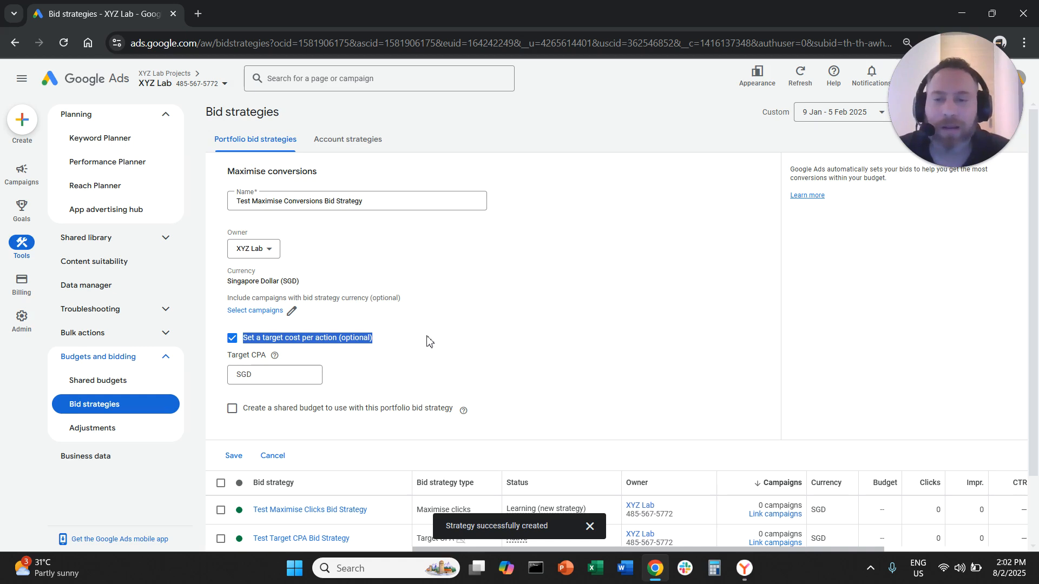
# - Try target CPA values of SGD 90 and SGD 10, and toggle the target cost per action option off and on
pyautogui.click(285, 375)
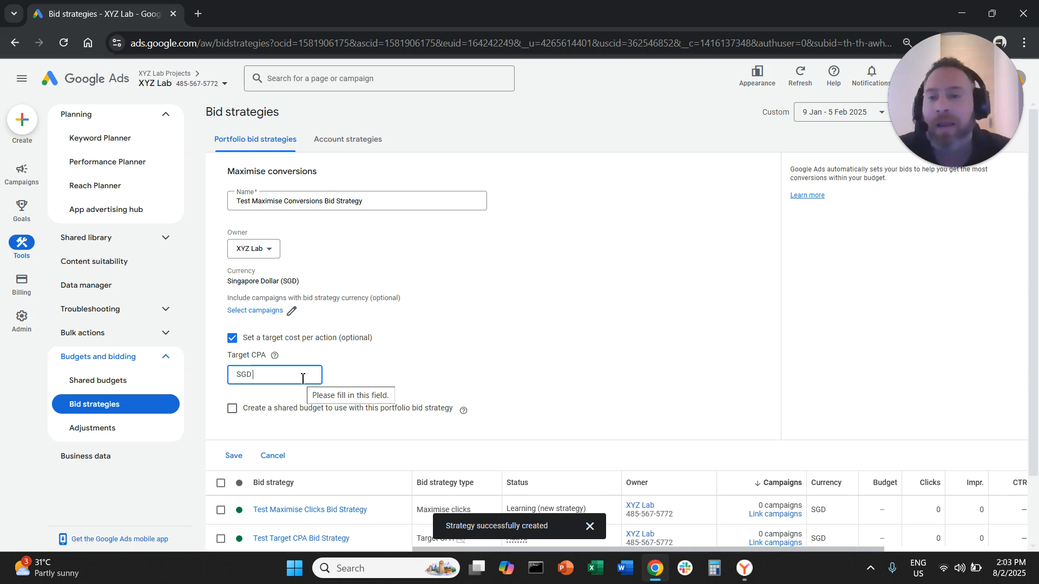
pyautogui.write('90')
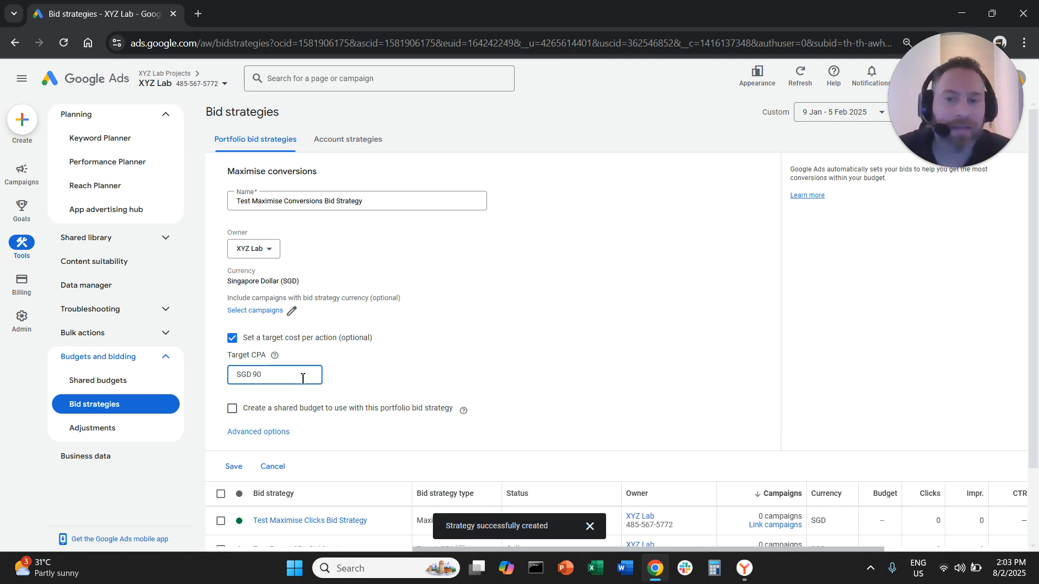
pyautogui.press('BackSpace')
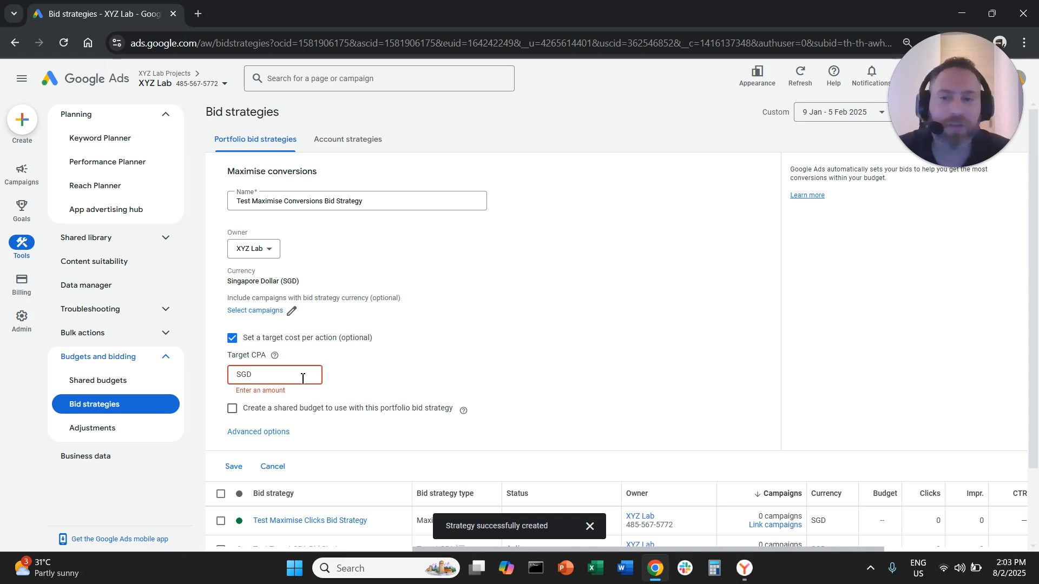
pyautogui.write('10')
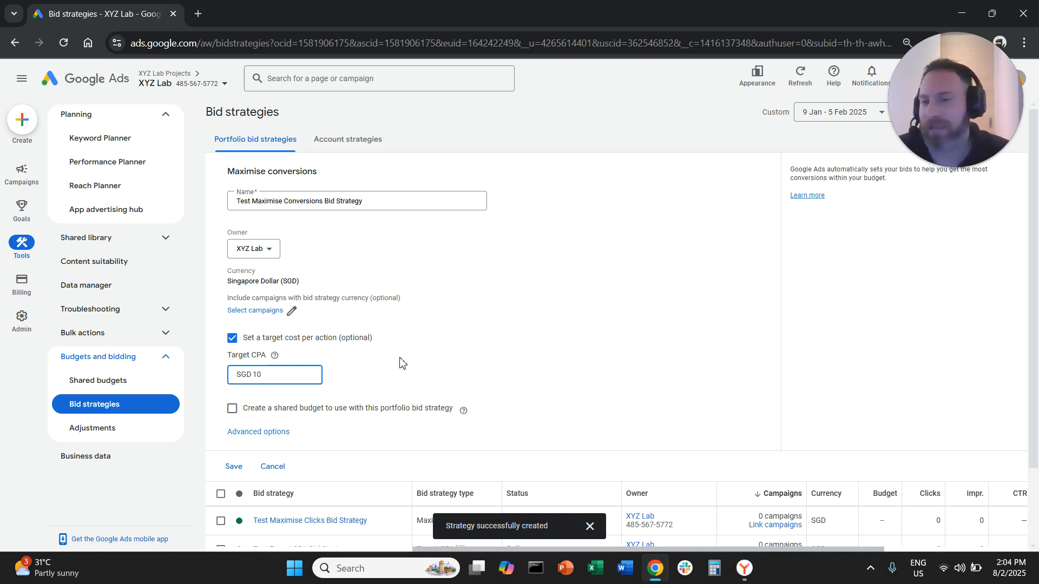
pyautogui.doubleClick(292, 374)
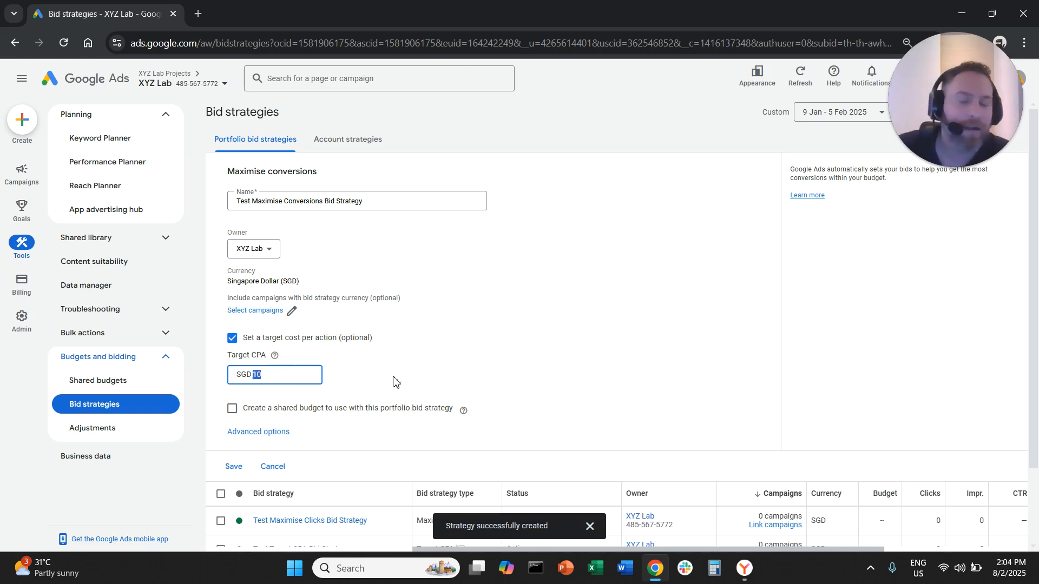
pyautogui.click(240, 351)
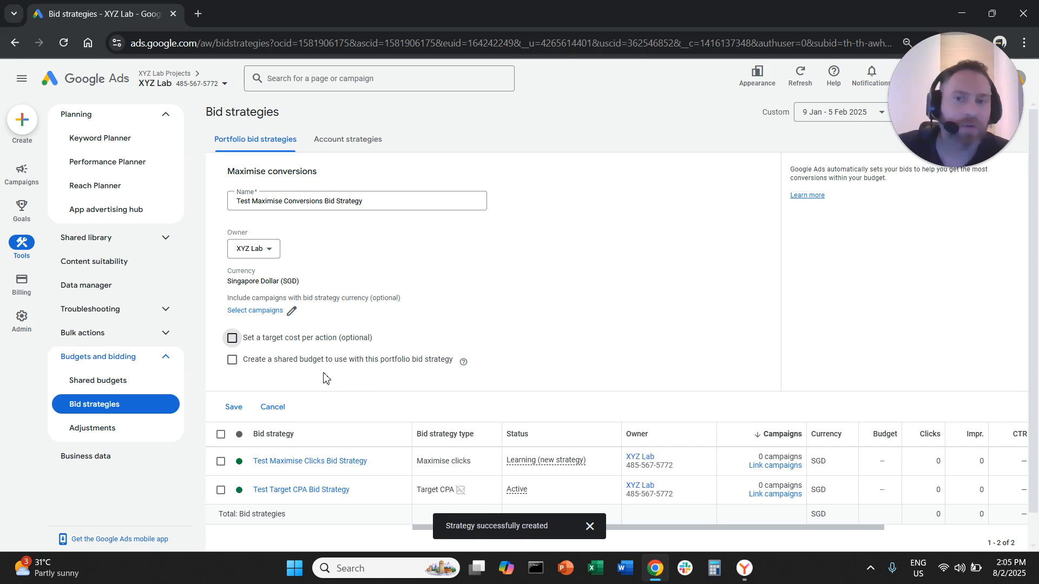
pyautogui.click(298, 339)
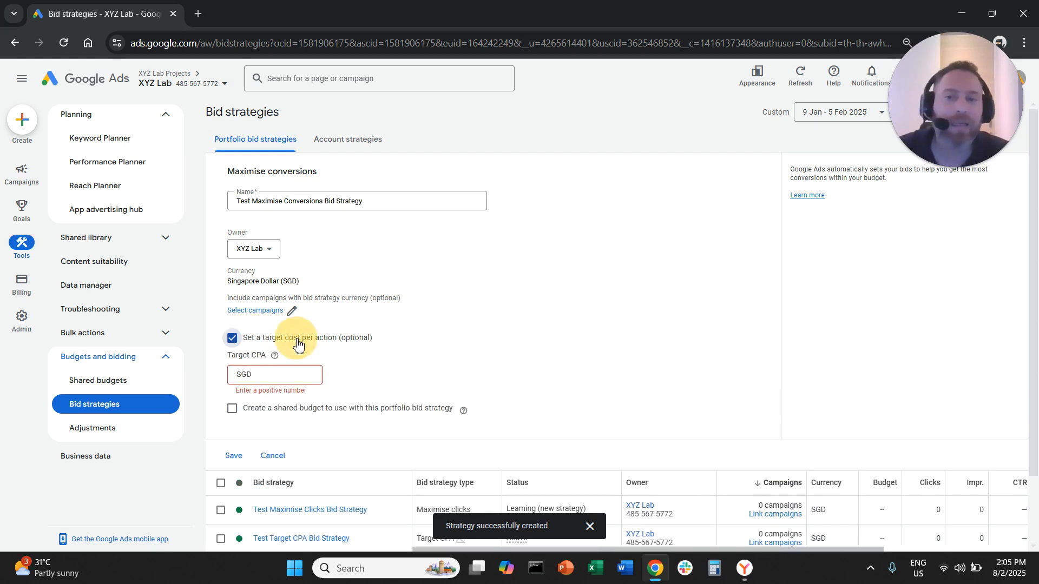
# - Set the target CPA to SGD 90 and save the Maximise conversions bid strategy
pyautogui.click(291, 375)
pyautogui.write('90')
pyautogui.click(538, 330)
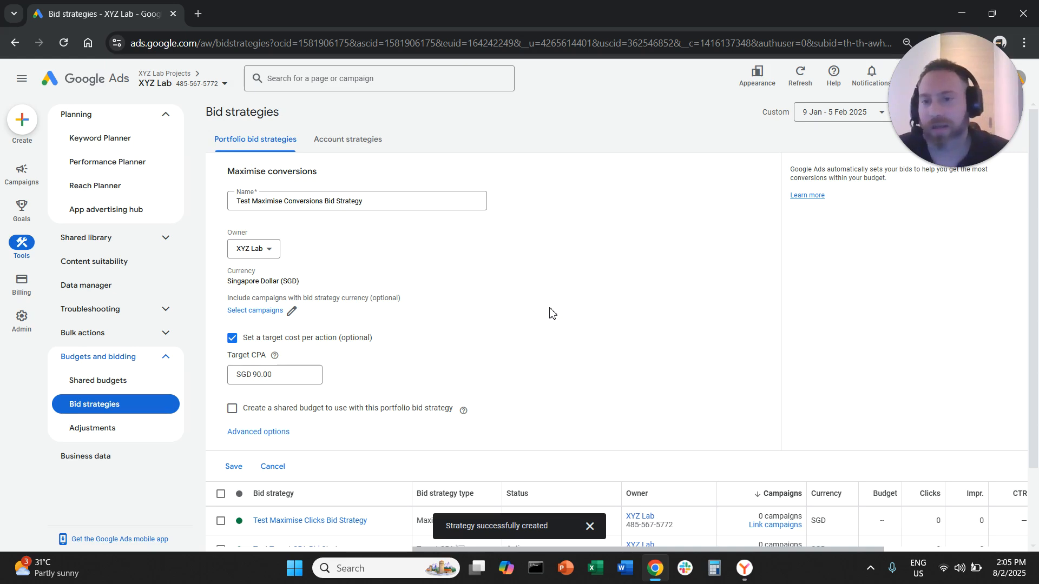
pyautogui.click(236, 469)
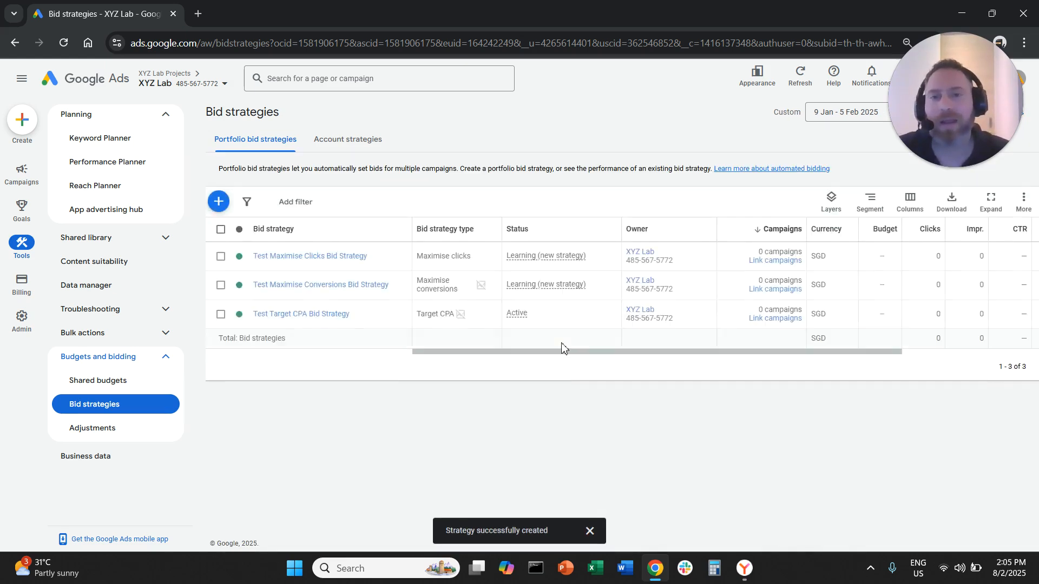